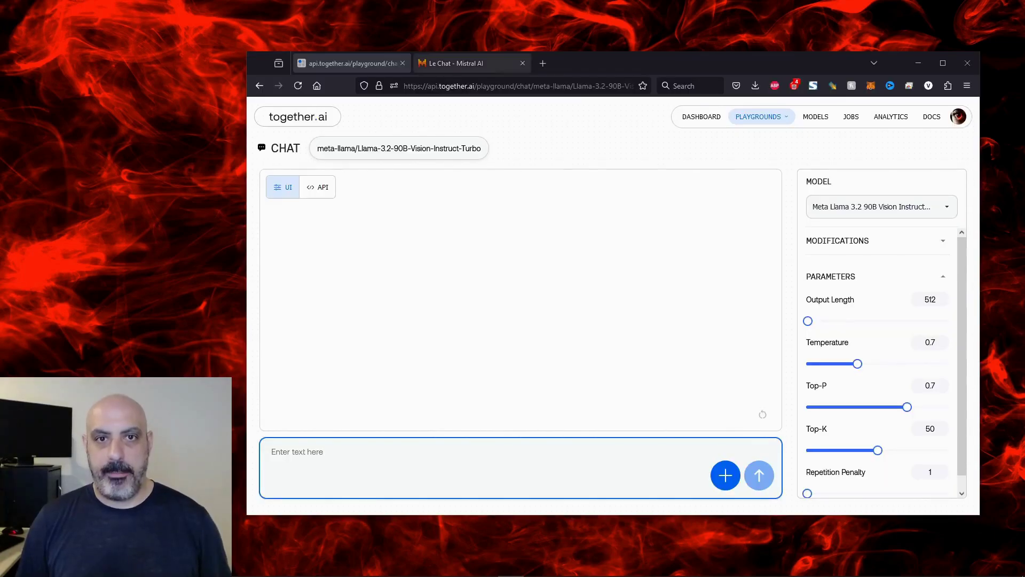
Step: Check Llama's description of the motorcycle photo, switch to Le Chat and submit the photo to Pixtral with the prompt "Identify this image"
{"action": "left_click", "coordinate": [454, 63]}
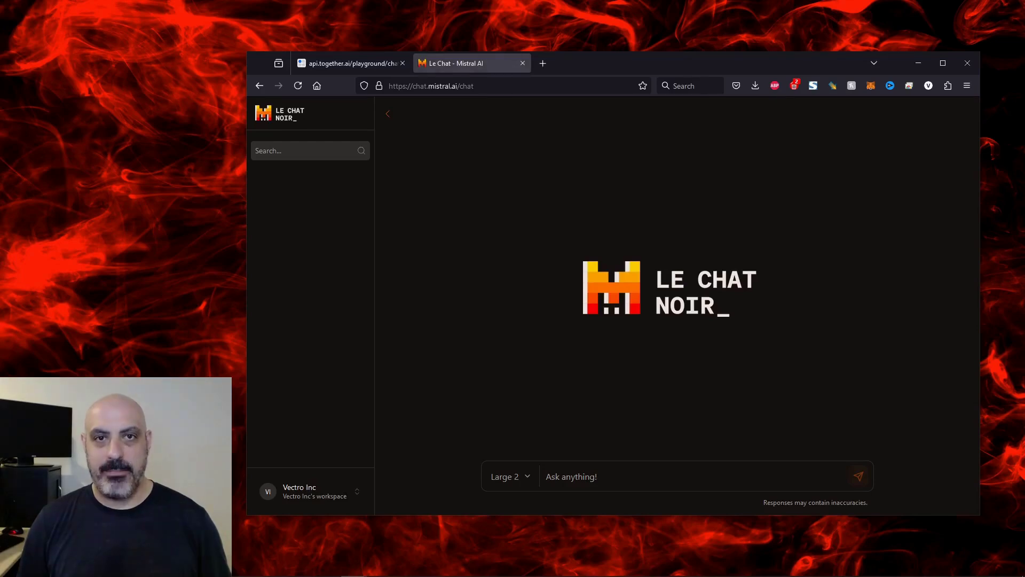
{"action": "key", "text": "ctrl+shift+Tab"}
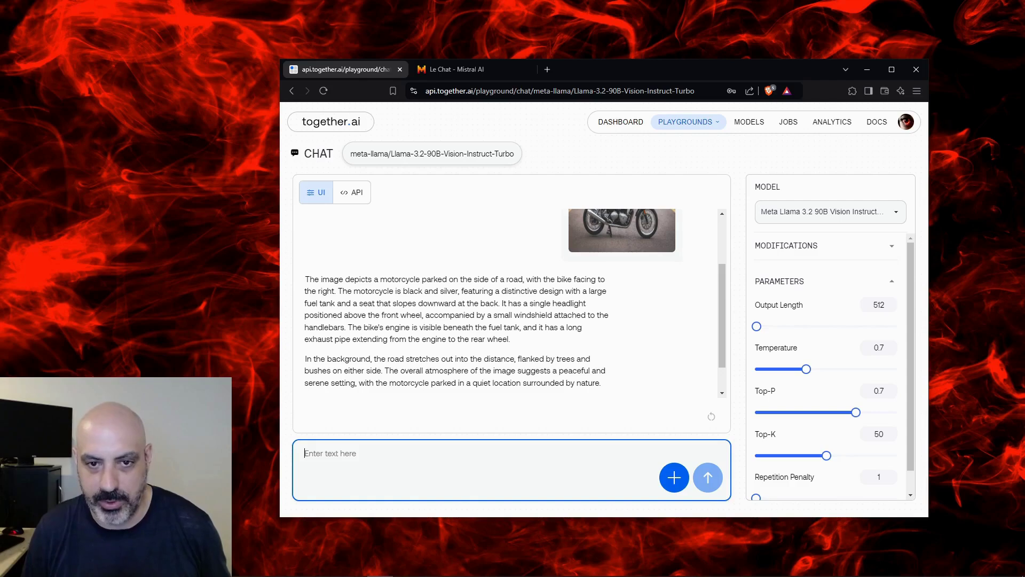
{"action": "scroll", "coordinate": [513, 299], "scroll_direction": "up", "scroll_amount": 2}
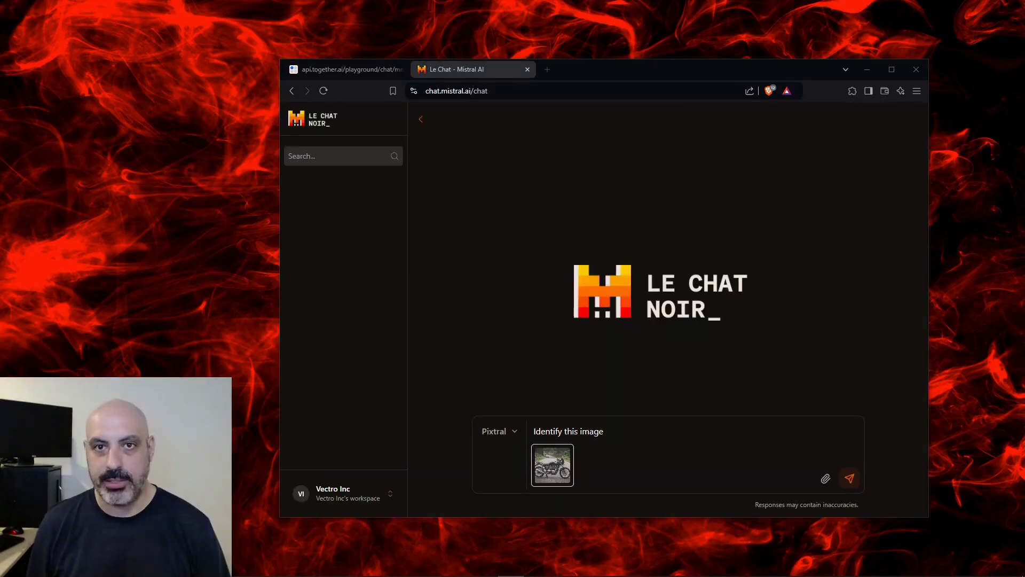
{"action": "key", "text": "Return"}
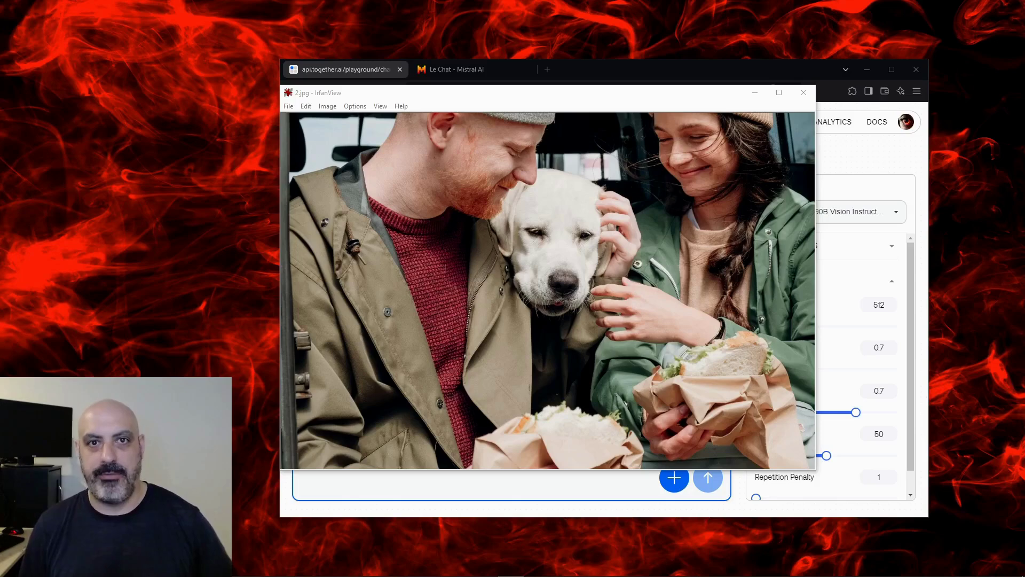
Step: Compare the Llama description of the photo of the couple with their dog against Pixtral's answer in Le Chat
{"action": "key", "text": "Escape"}
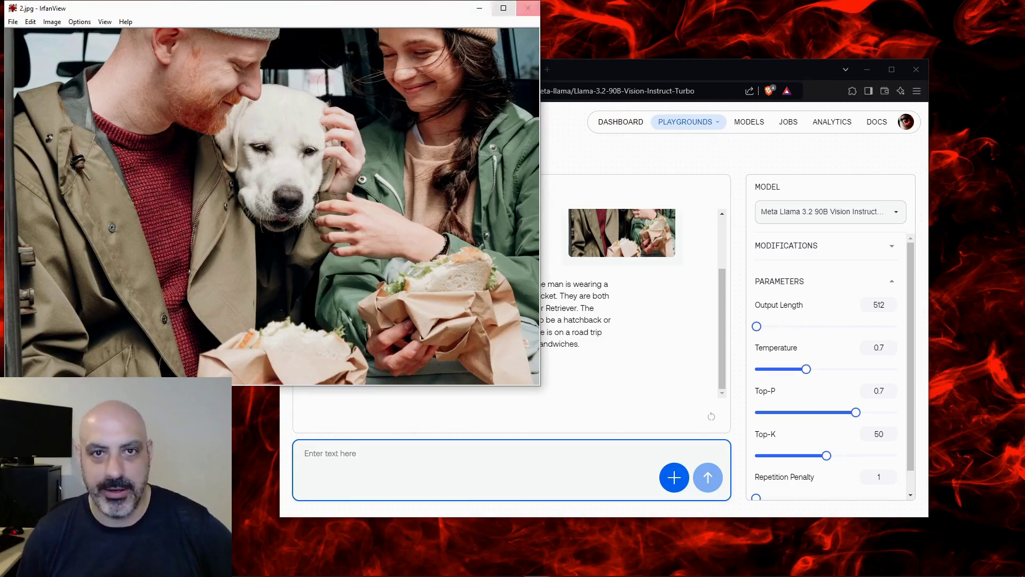
{"action": "key", "text": "Escape"}
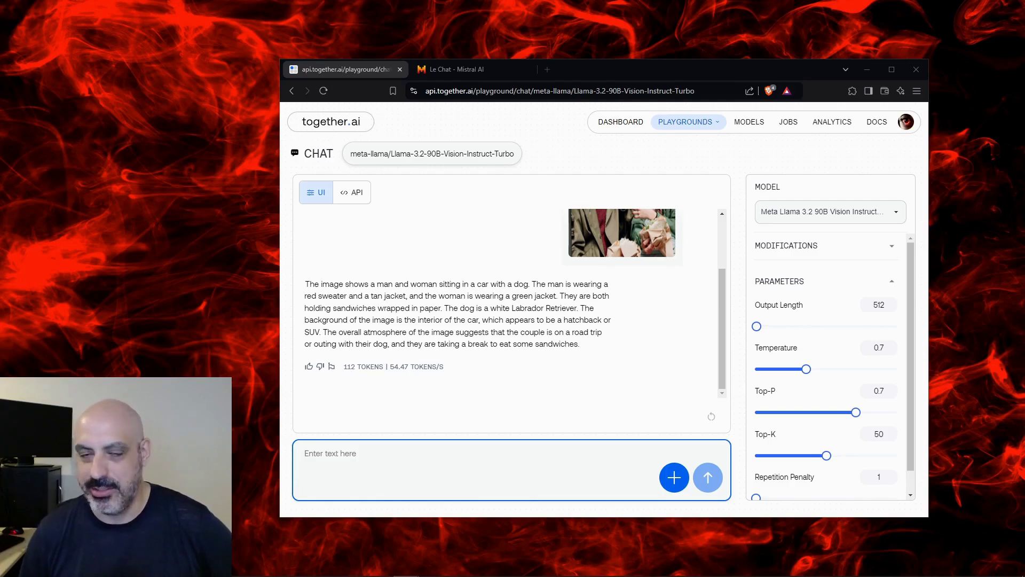
{"action": "key", "text": "ctrl+Tab"}
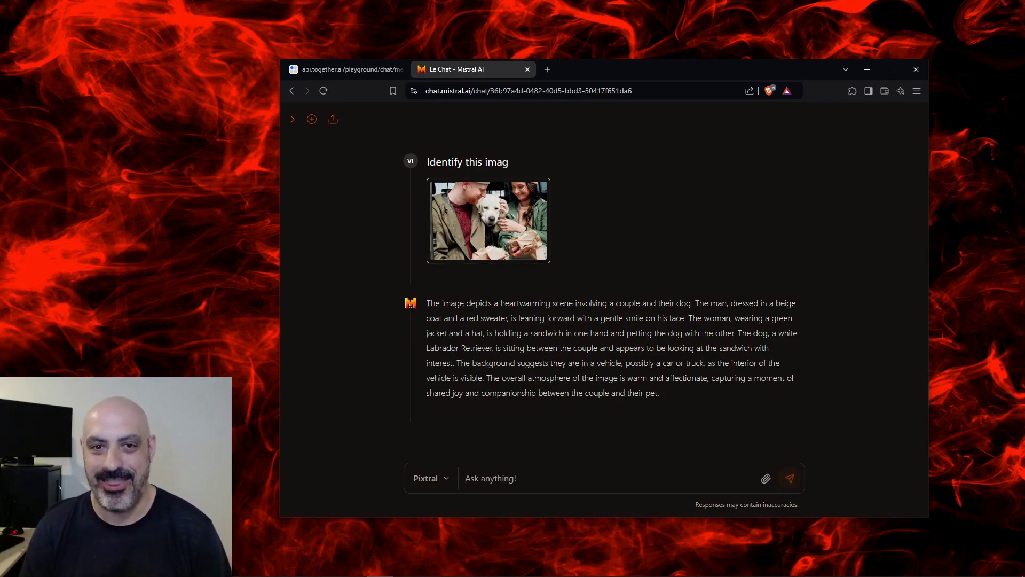
Step: Review 3.jpg and Llama's description of the city street, and submit the image to Pixtral in Le Chat with "Identify this image"
{"action": "key", "text": "ctrl+shift+Tab"}
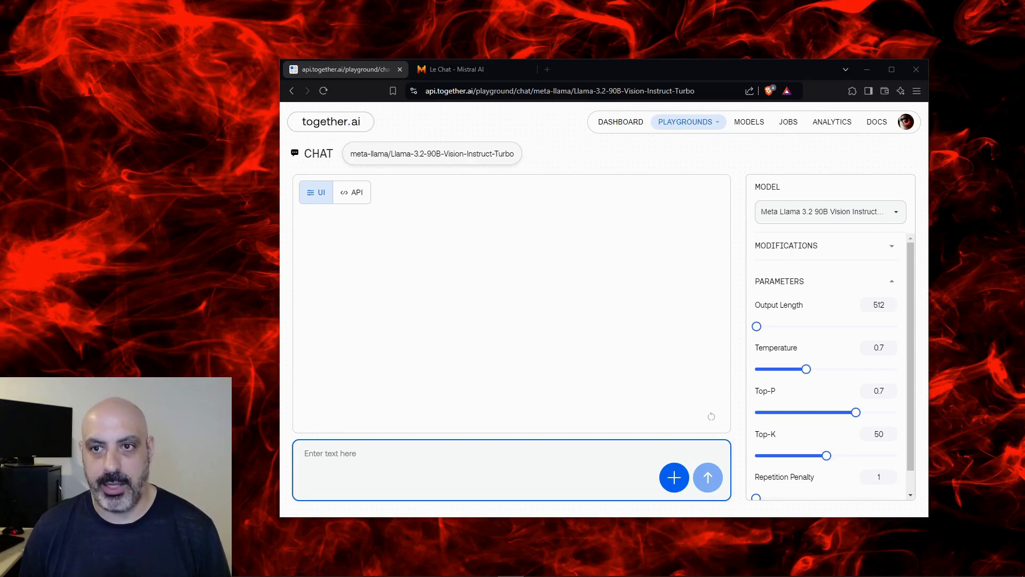
{"action": "key", "text": "alt+Tab"}
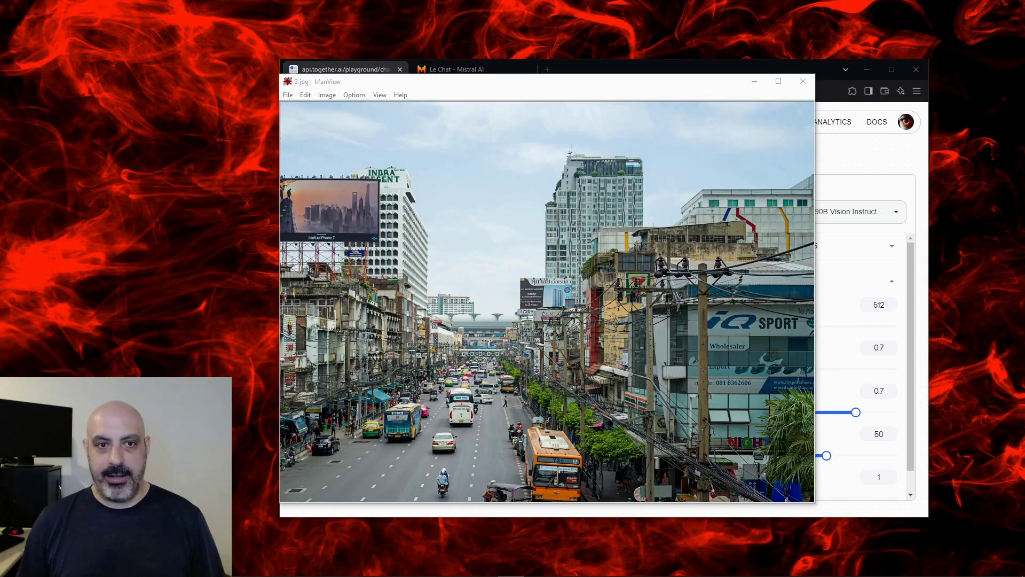
{"action": "key", "text": "alt+Tab"}
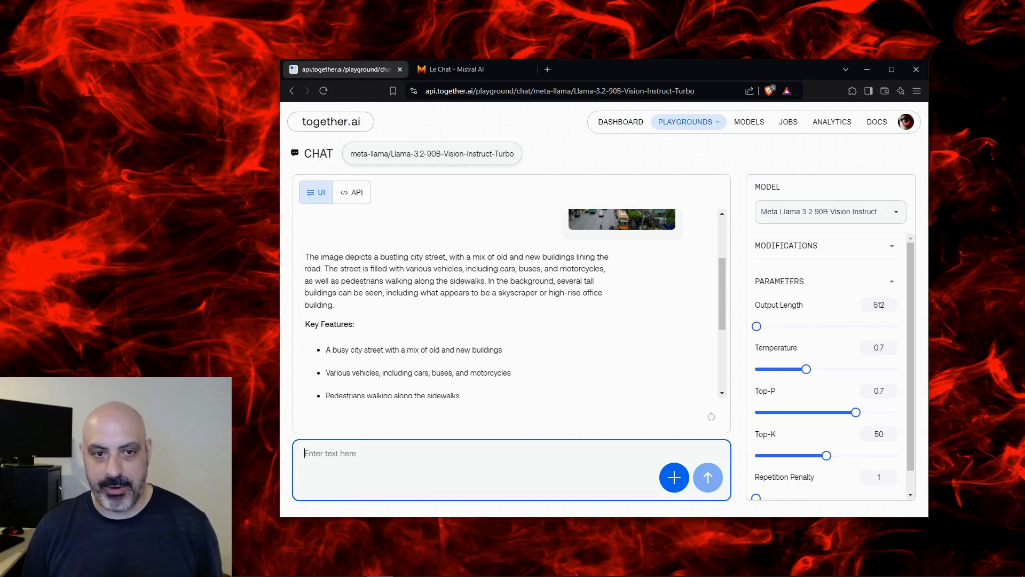
{"action": "scroll", "coordinate": [508, 301], "scroll_direction": "down", "scroll_amount": 1}
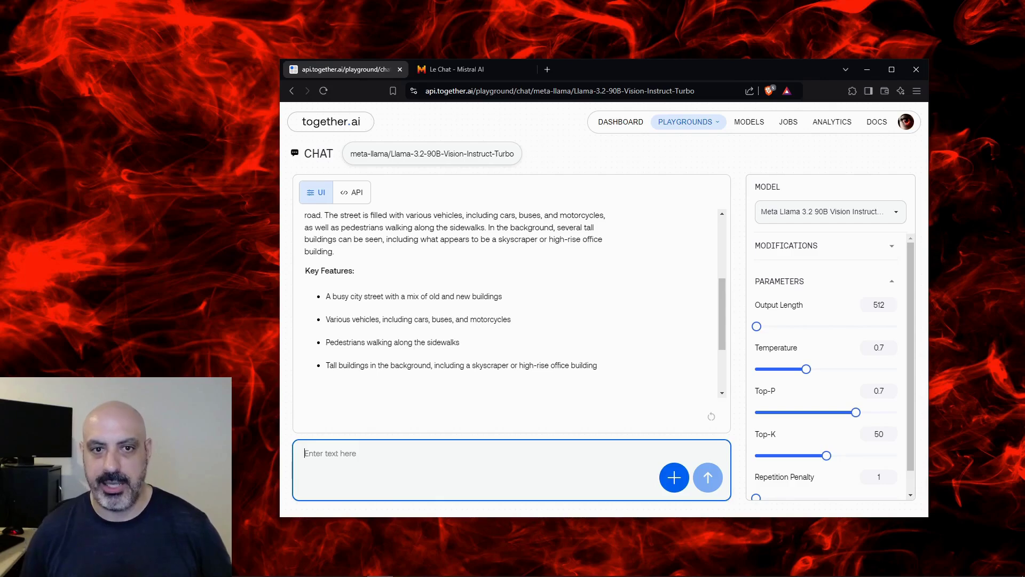
{"action": "scroll", "coordinate": [512, 305], "scroll_direction": "up", "scroll_amount": 3}
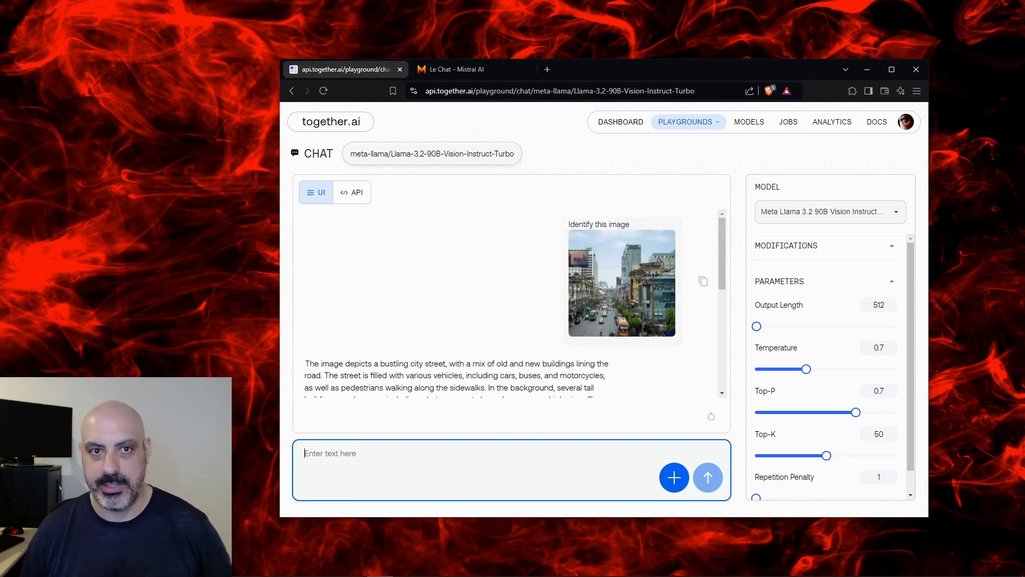
{"action": "key", "text": "ctrl+Tab"}
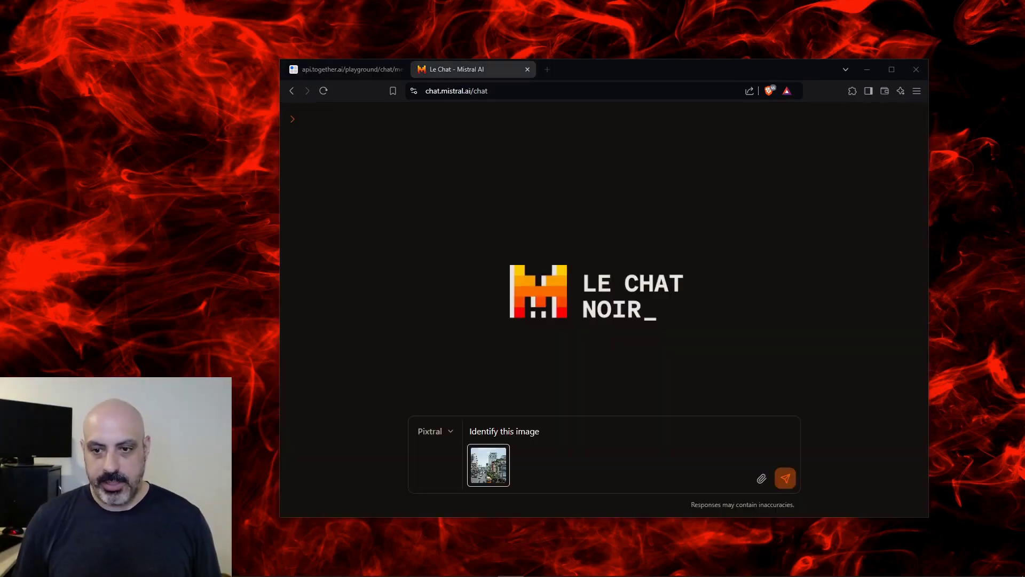
{"action": "key", "text": "Return"}
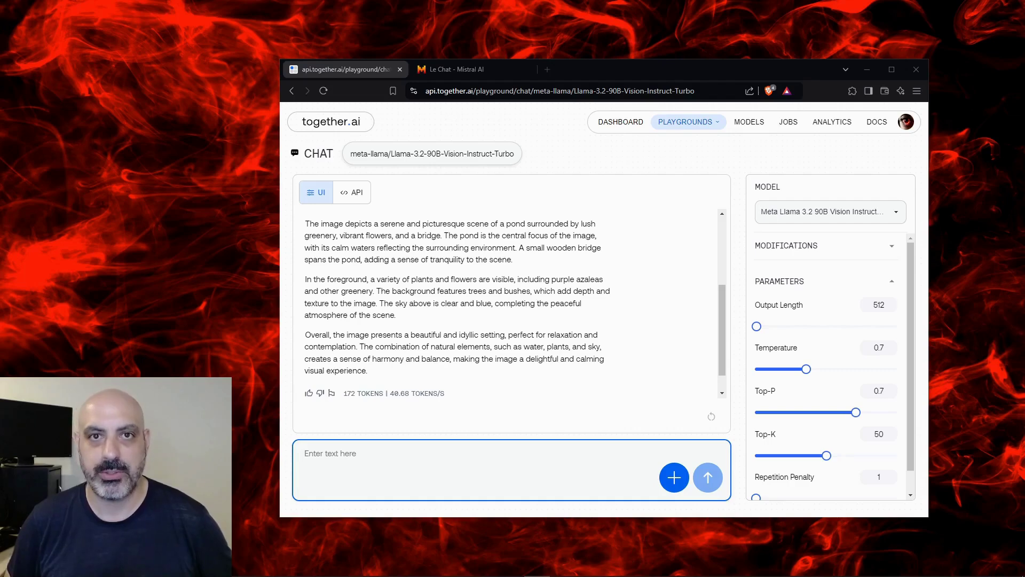
Step: Submit the garden pond photo to Pixtral in Le Chat with "Describe this image" and read the start of its answer
{"action": "key", "text": "ctrl+Tab"}
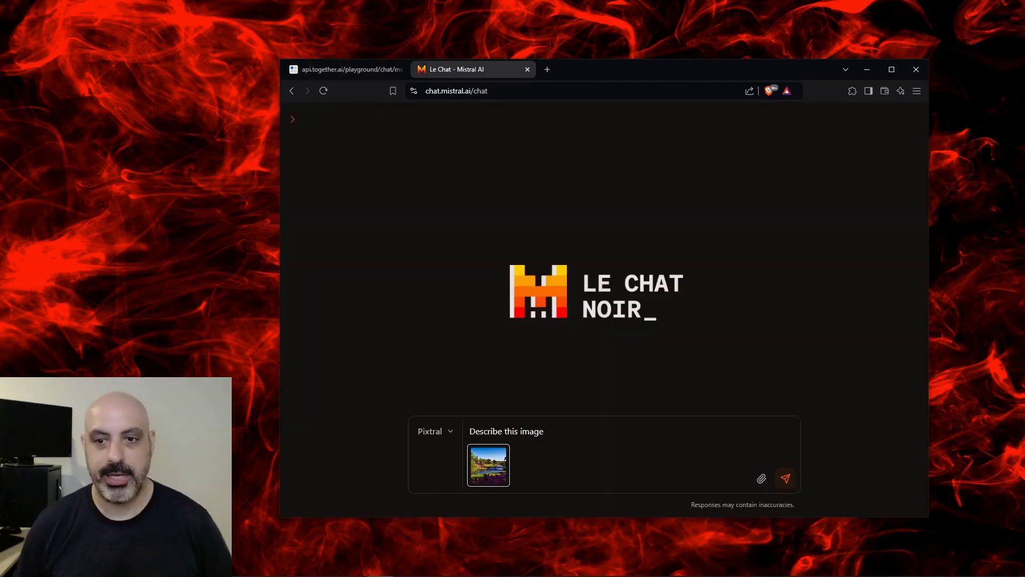
{"action": "key", "text": "Return"}
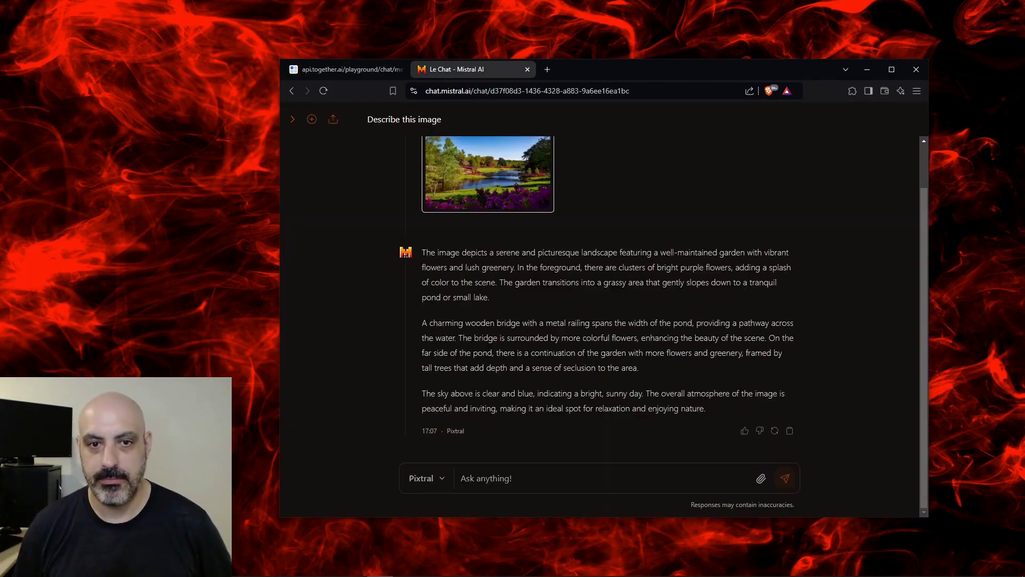
{"action": "left_click_drag", "start_coordinate": [422, 252], "coordinate": [613, 252]}
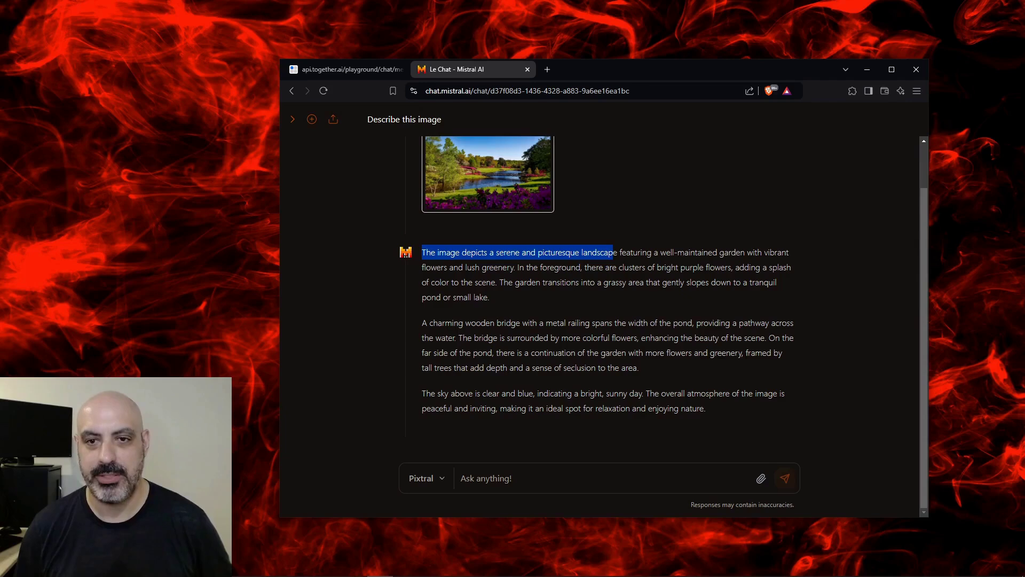
{"action": "left_click", "coordinate": [626, 252]}
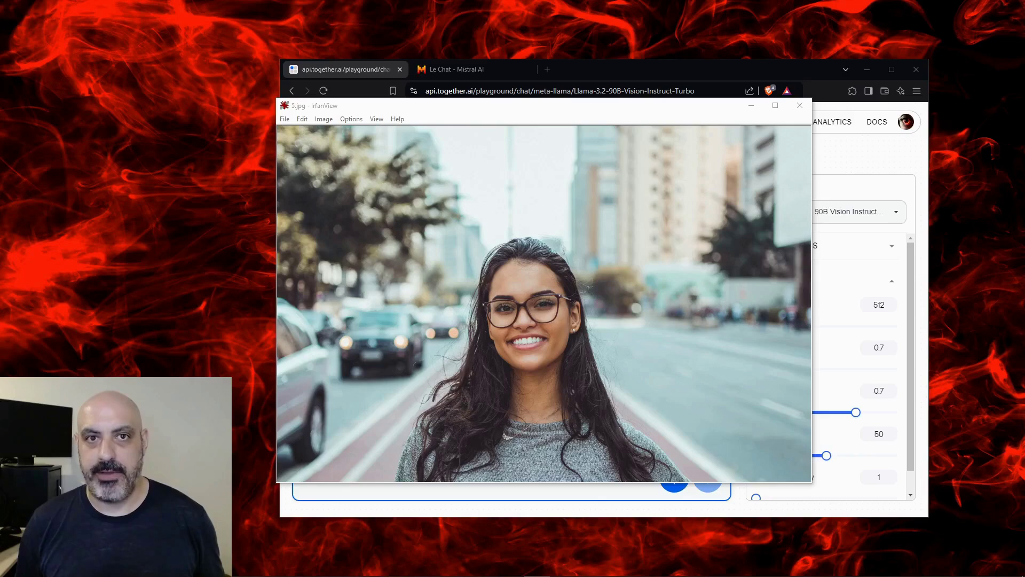
Step: Review Llama's description of the woman in 5.jpg and ask it "What is the facial expression on the person?"
{"action": "key", "text": "Escape"}
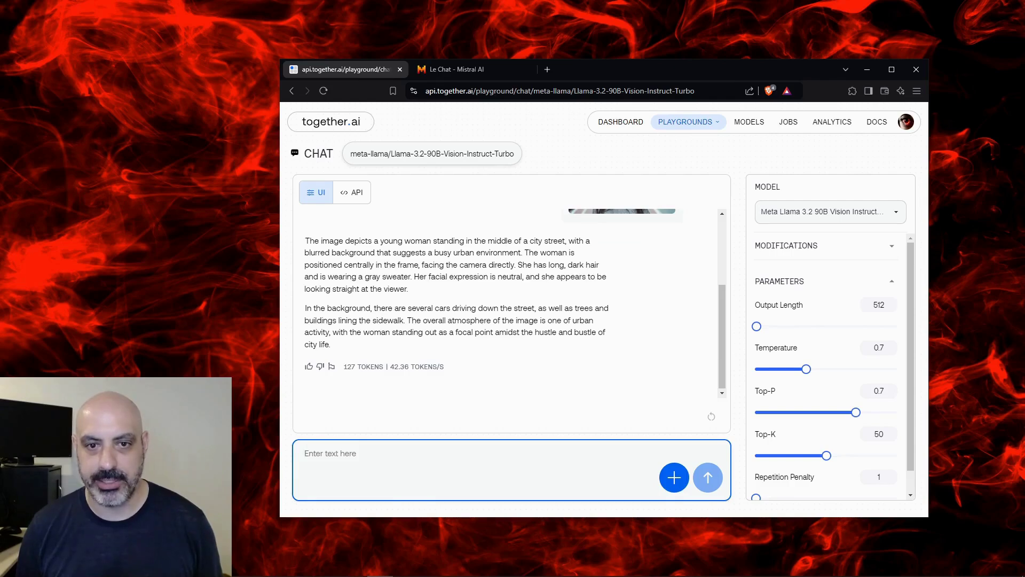
{"action": "scroll", "coordinate": [510, 302], "scroll_direction": "up", "scroll_amount": 3}
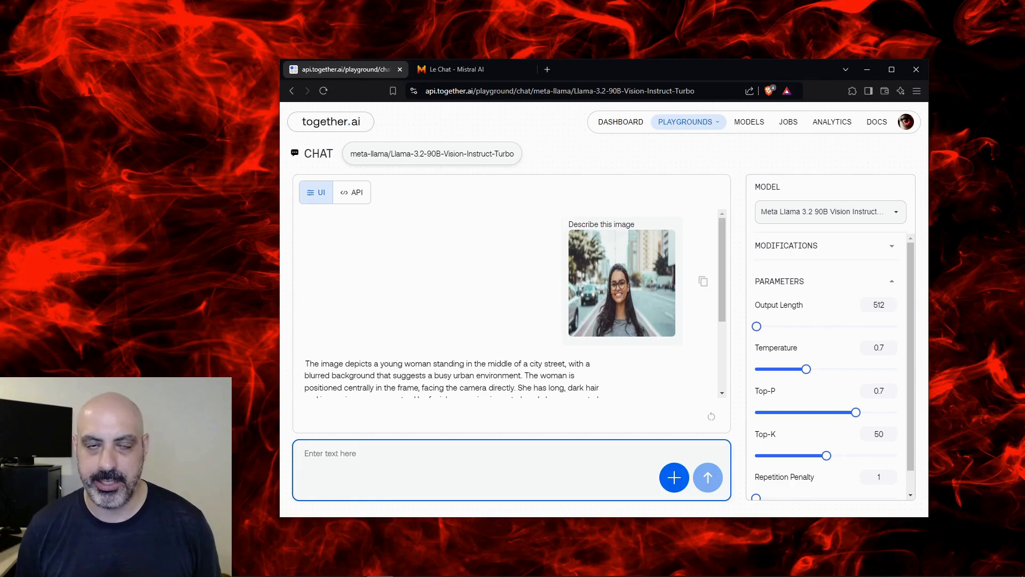
{"action": "scroll", "coordinate": [510, 302], "scroll_direction": "down", "scroll_amount": 3}
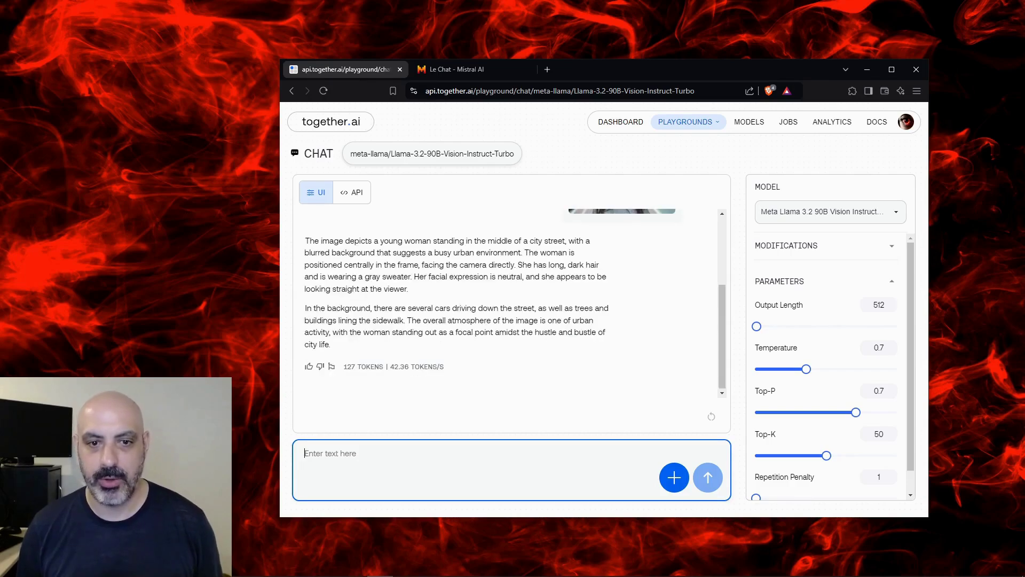
{"action": "type", "text": "What is the fac"}
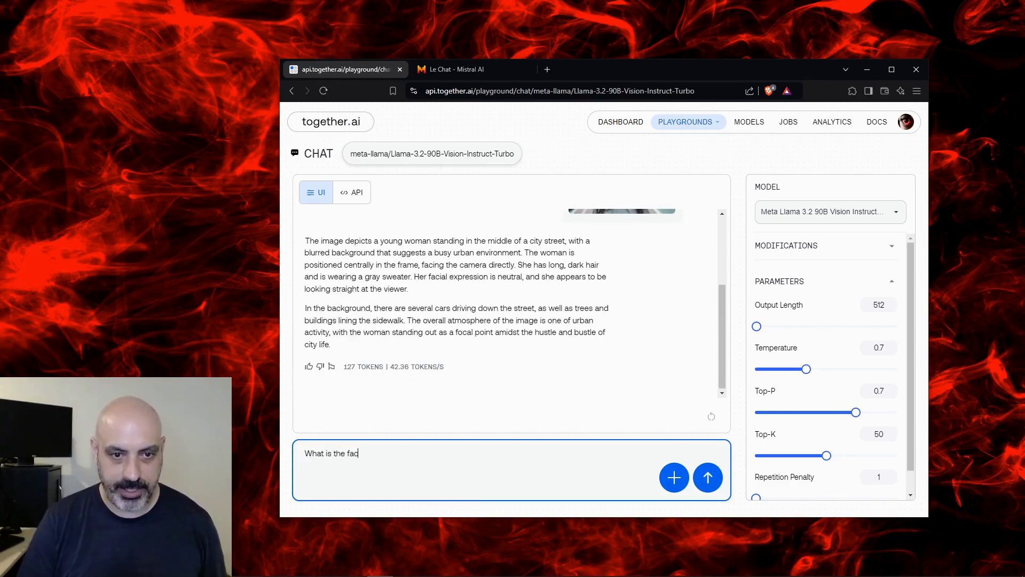
{"action": "type", "text": "ial expression on the person?"}
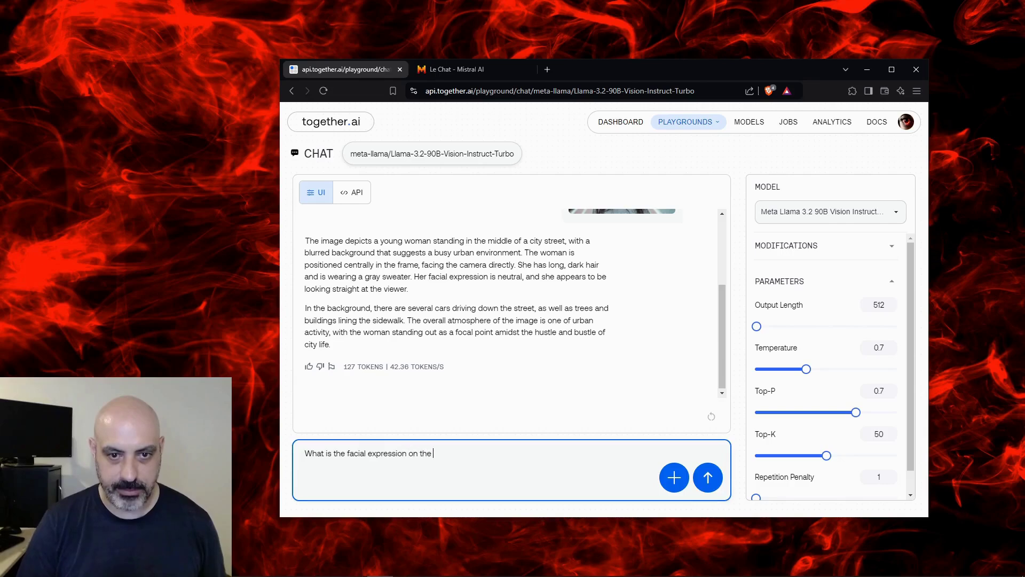
{"action": "key", "text": "Return"}
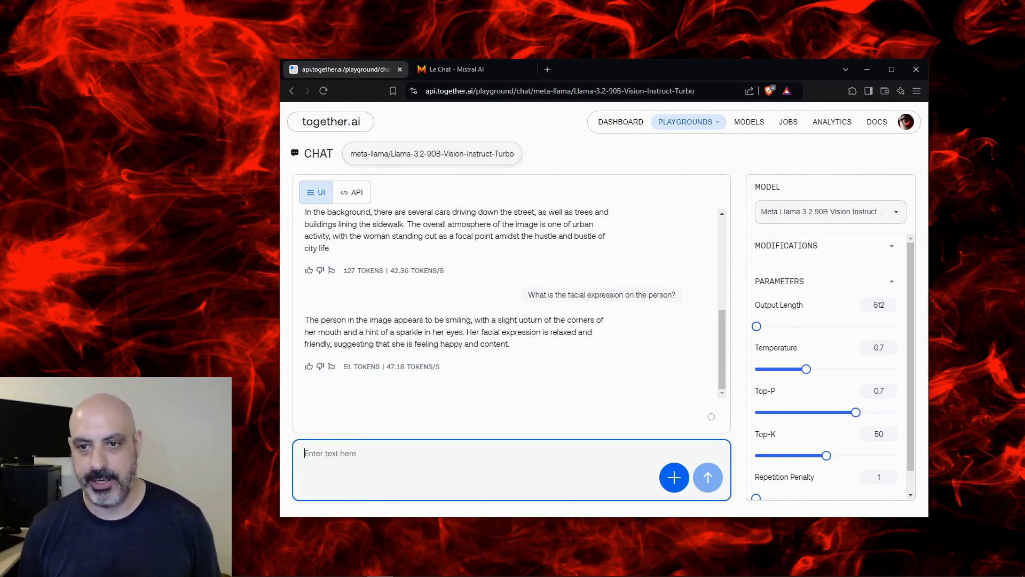
Step: Have Pixtral in Le Chat describe the photo of the woman on the street, and read through its details on appearance, setting and lighting
{"action": "key", "text": "ctrl+Tab"}
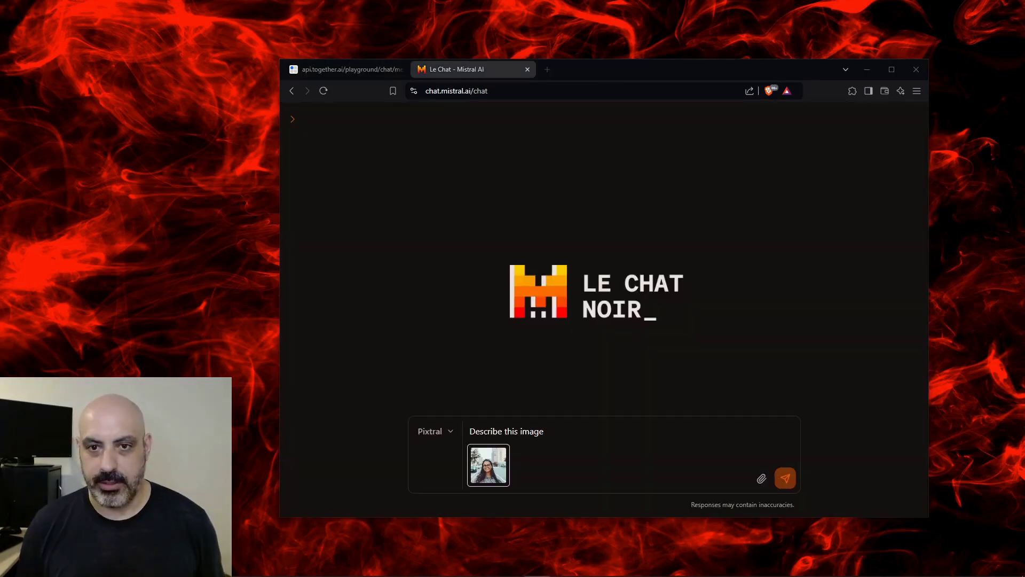
{"action": "left_click_drag", "start_coordinate": [651, 302], "coordinate": [761, 303]}
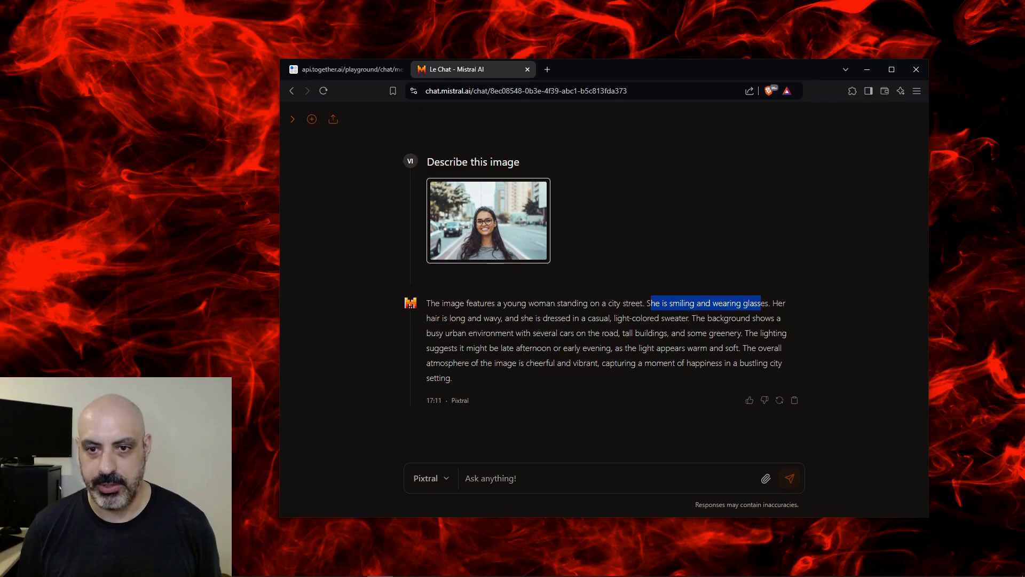
{"action": "left_click_drag", "start_coordinate": [538, 318], "coordinate": [641, 318]}
{"action": "left_click_drag", "start_coordinate": [468, 333], "coordinate": [486, 332]}
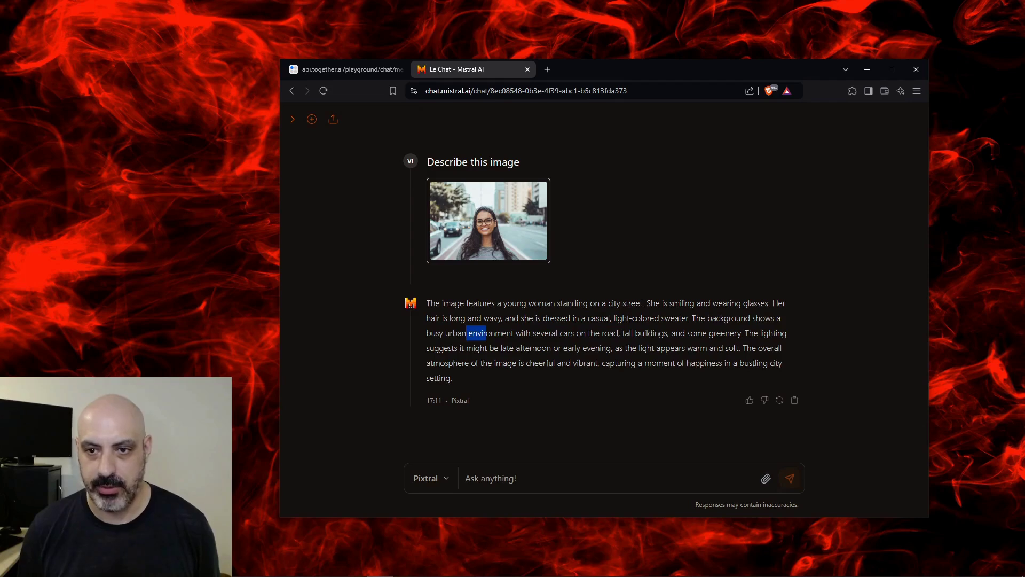
{"action": "left_click_drag", "start_coordinate": [510, 347], "coordinate": [581, 347]}
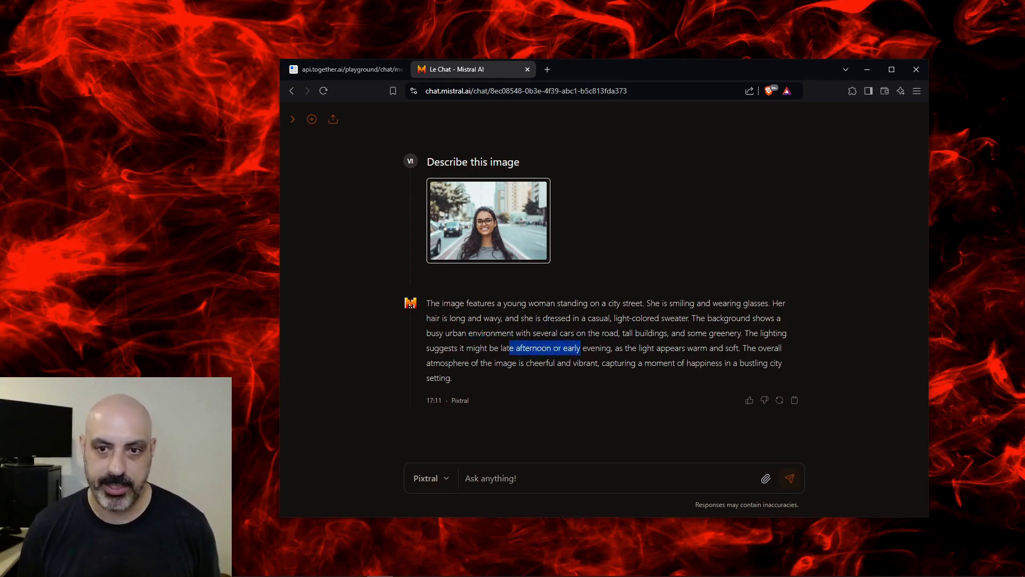
{"action": "left_click", "coordinate": [581, 348]}
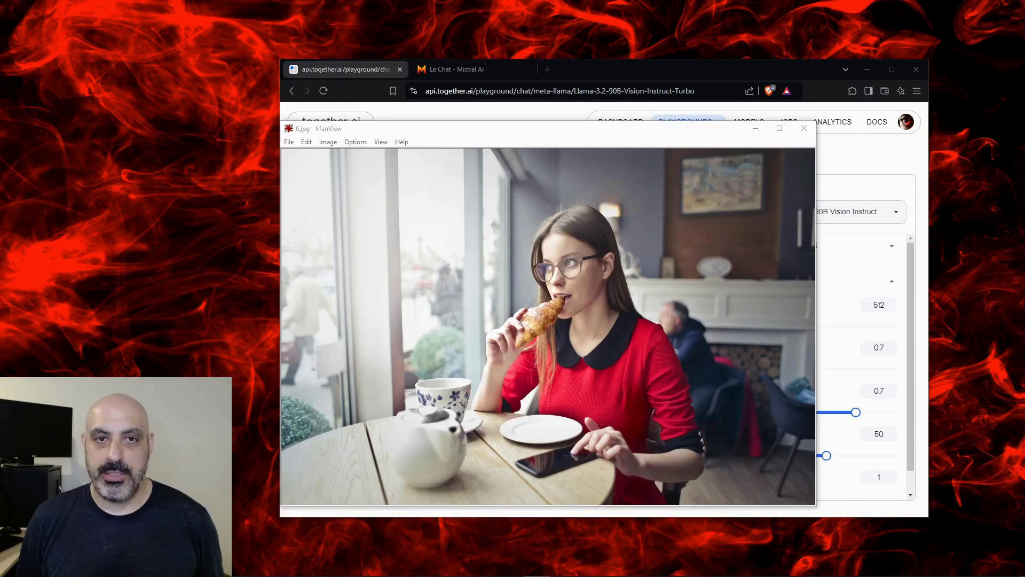
Step: Review Llama's description of the woman in the café and submit the same photo to Pixtral in Le Chat with "Identify this image"
{"action": "key", "text": "Escape"}
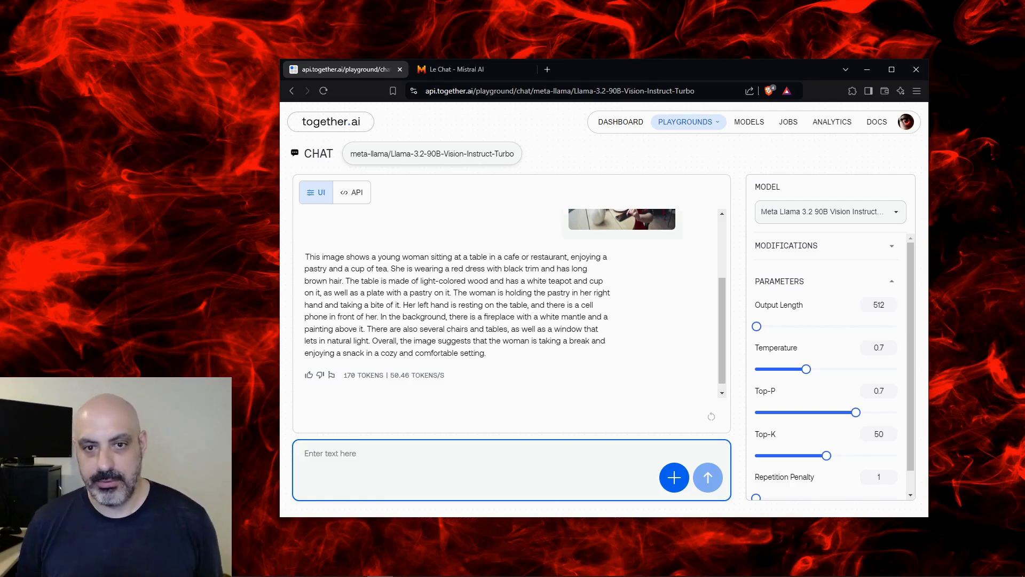
{"action": "scroll", "coordinate": [512, 302], "scroll_direction": "up", "scroll_amount": 2}
{"action": "scroll", "coordinate": [512, 302], "scroll_direction": "down", "scroll_amount": 3}
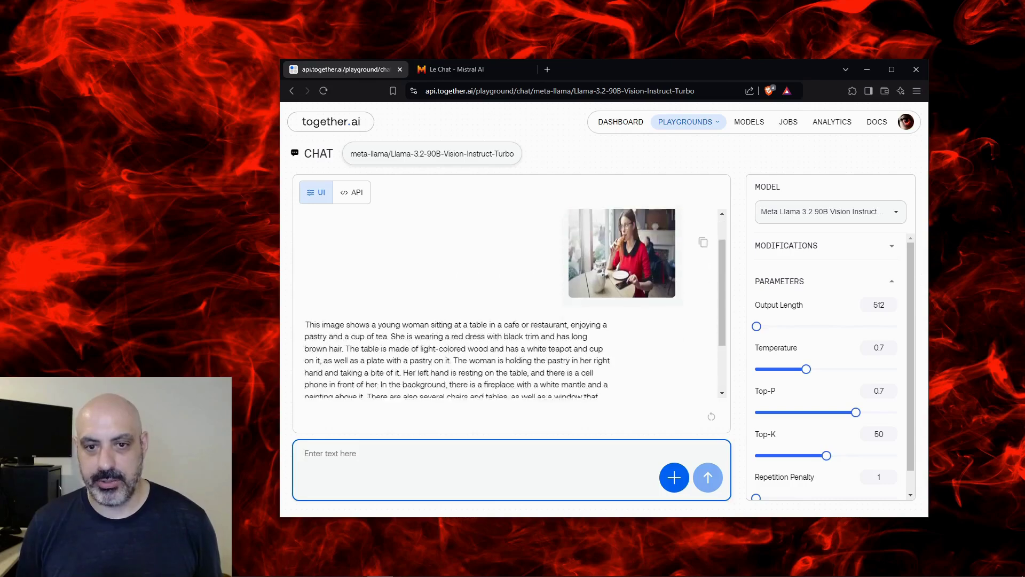
{"action": "key", "text": "ctrl+Tab"}
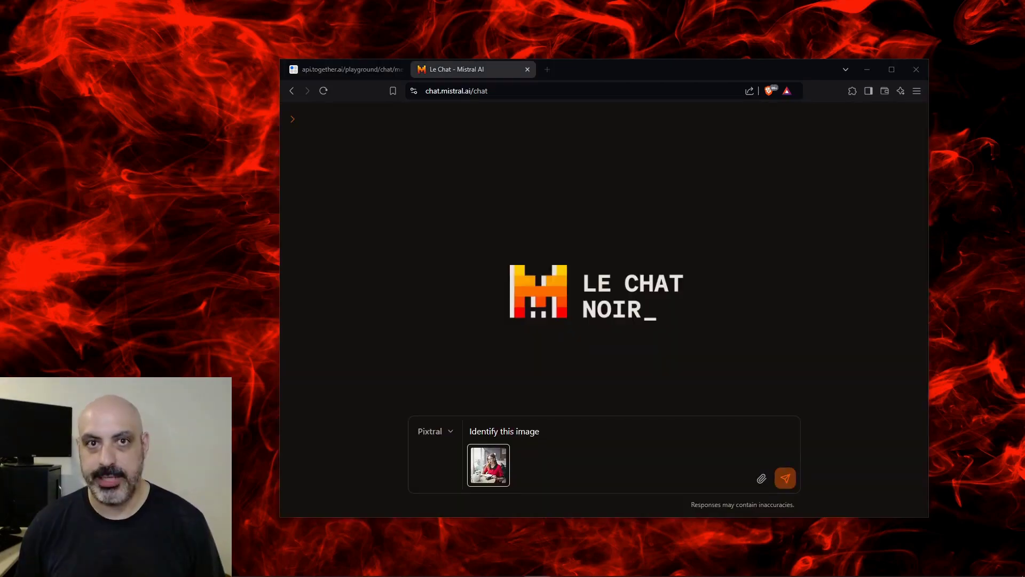
{"action": "key", "text": "Return"}
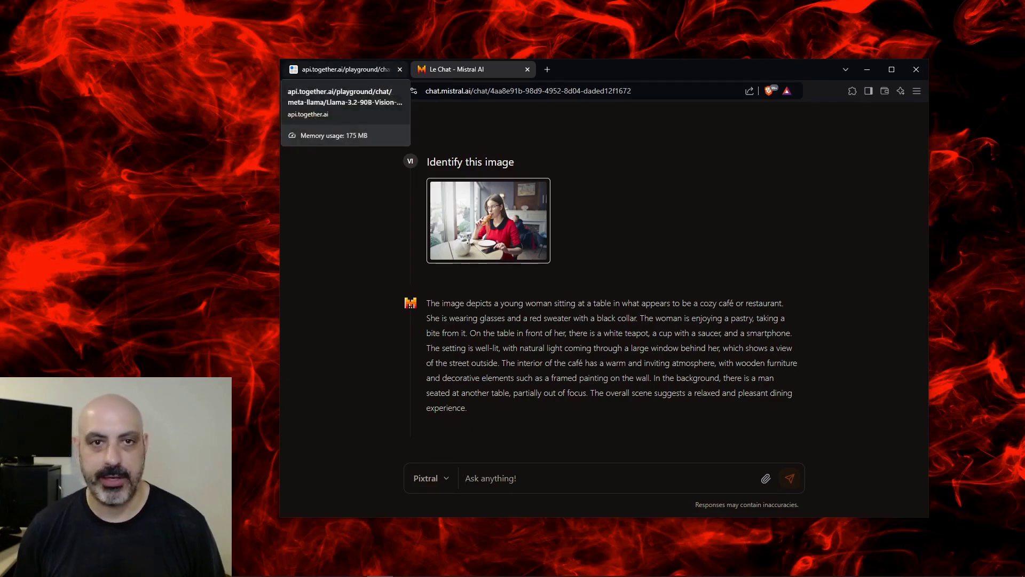
Step: Return to the Together AI playground, ask Llama "What type of pastry is she eating" and switch back to Le Chat
{"action": "left_click", "coordinate": [344, 69]}
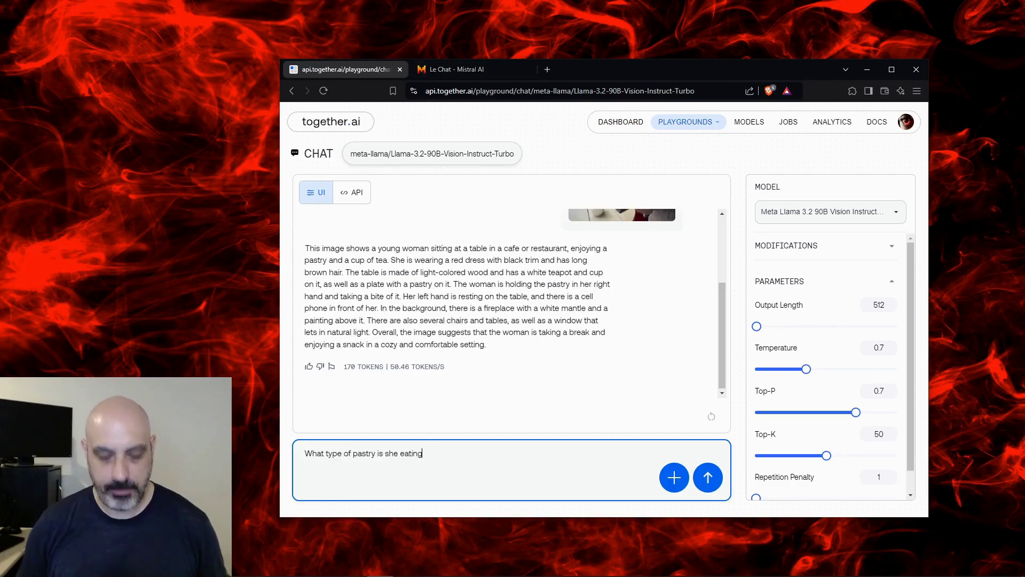
{"action": "key", "text": "ctrl+Tab"}
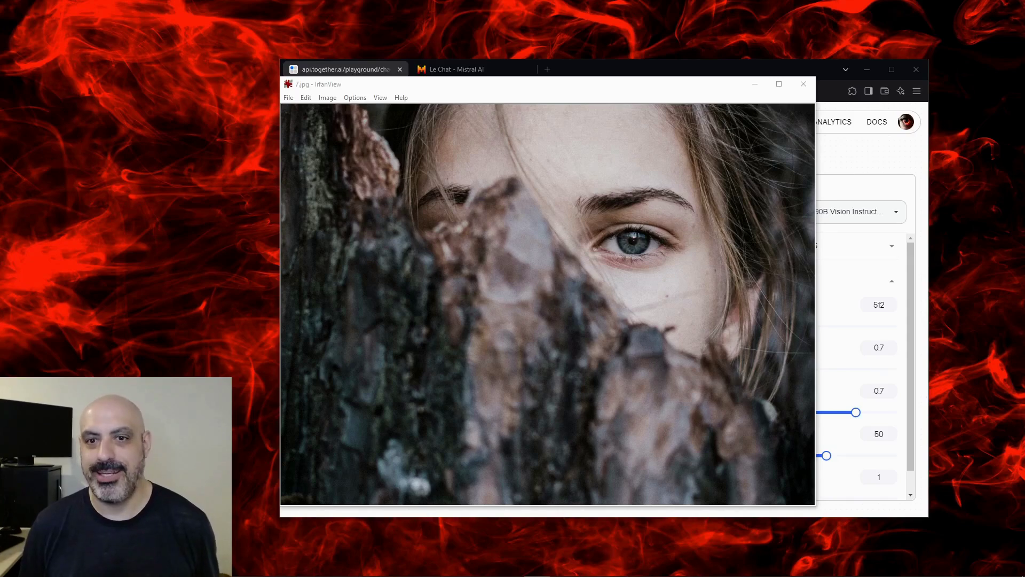
Step: Close the 7.jpg preview, have Llama describe the face behind the tree trunk, and switch to Le Chat for comparison
{"action": "key", "text": "Escape"}
{"action": "key", "text": "Return"}
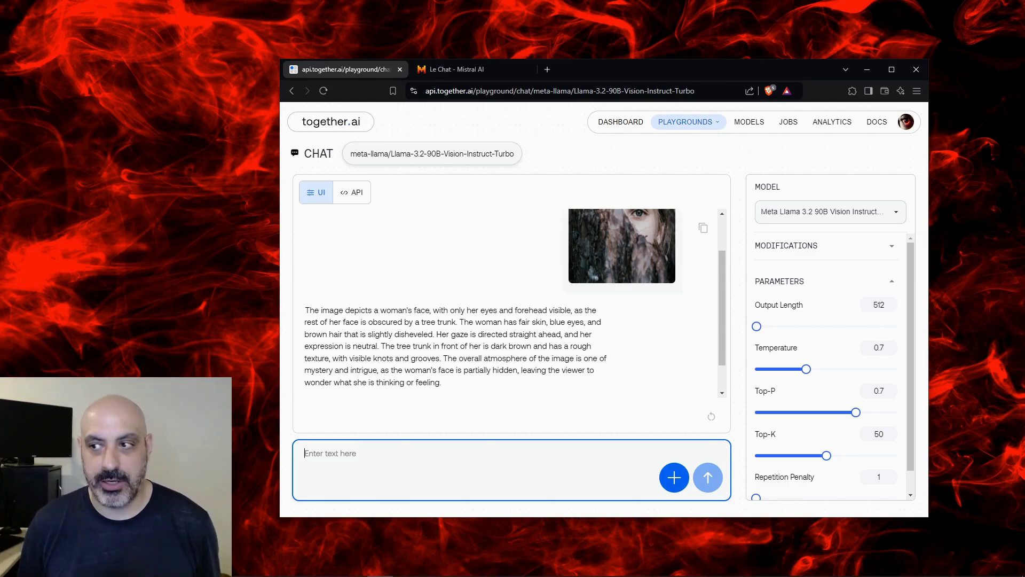
{"action": "key", "text": "ctrl+Tab"}
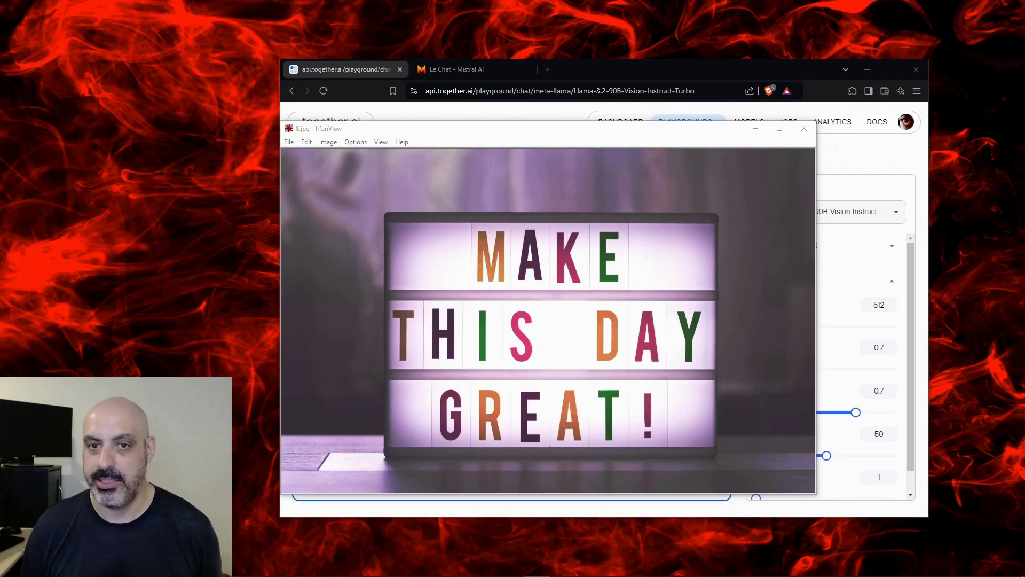
Step: Close the 8.jpg preview and submit the "MAKE THIS DAY GREAT!" lightbox image to Pixtral in Le Chat with "Describe this image"
{"action": "key", "text": "Escape"}
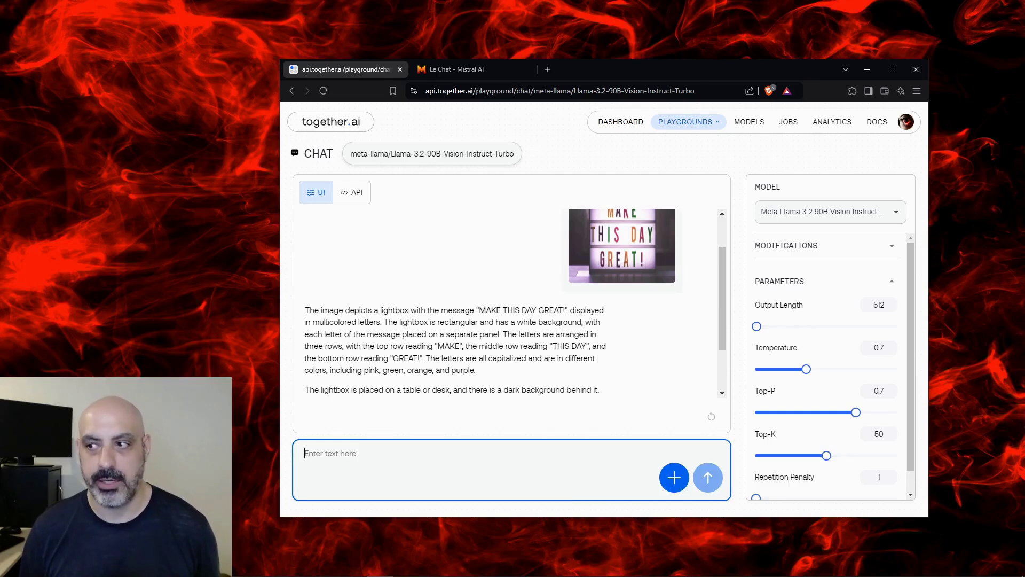
{"action": "key", "text": "ctrl+Tab"}
{"action": "key", "text": "Return"}
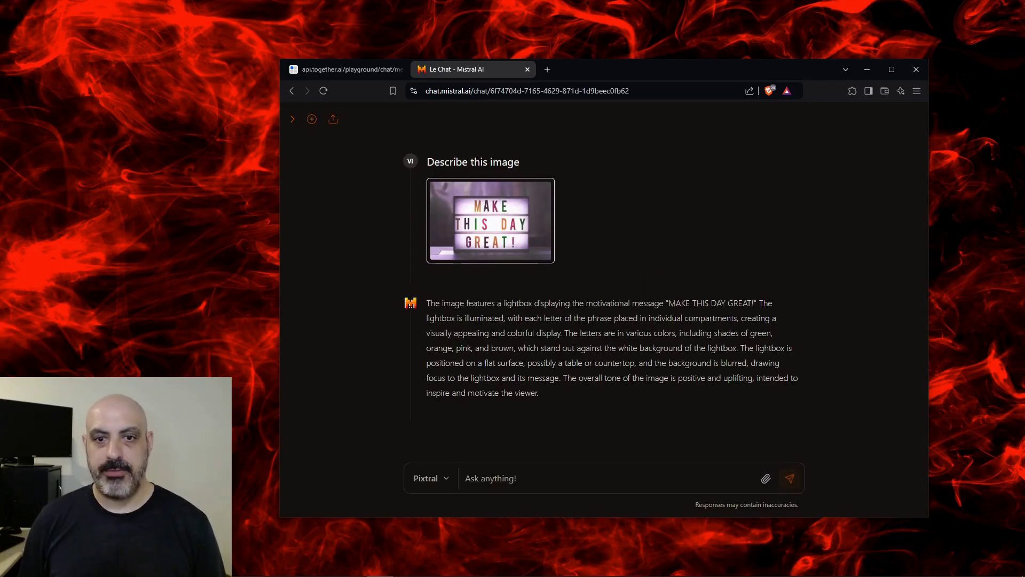